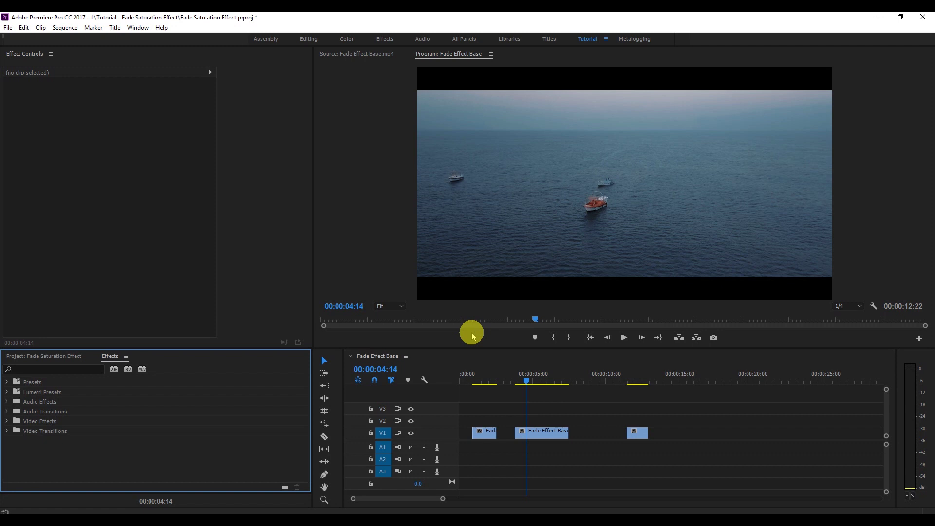
Step: Search 'lumetri' and apply Lumetri Color to the middle Fade Effect Base clip
left_click(516, 380)
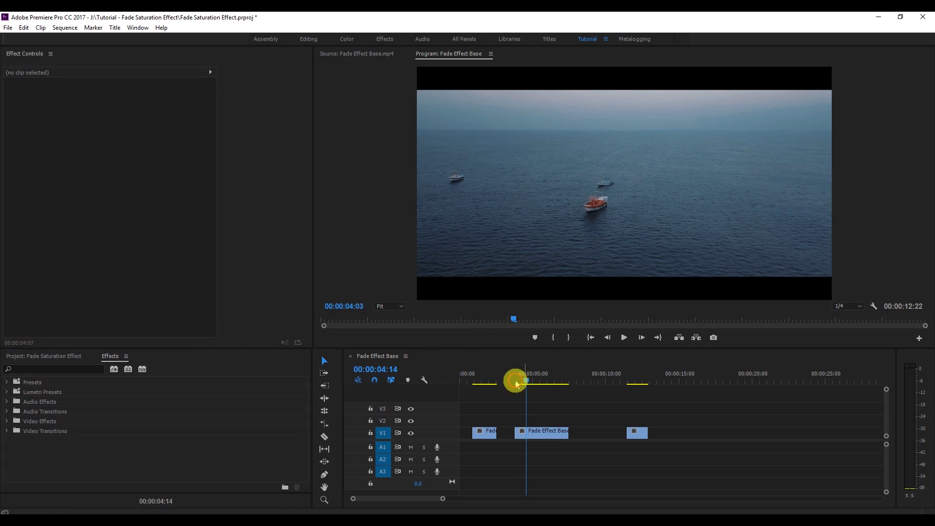
mouse_move(521, 387)
left_mouse_down()
mouse_move(556, 384)
mouse_move(518, 388)
left_mouse_up()
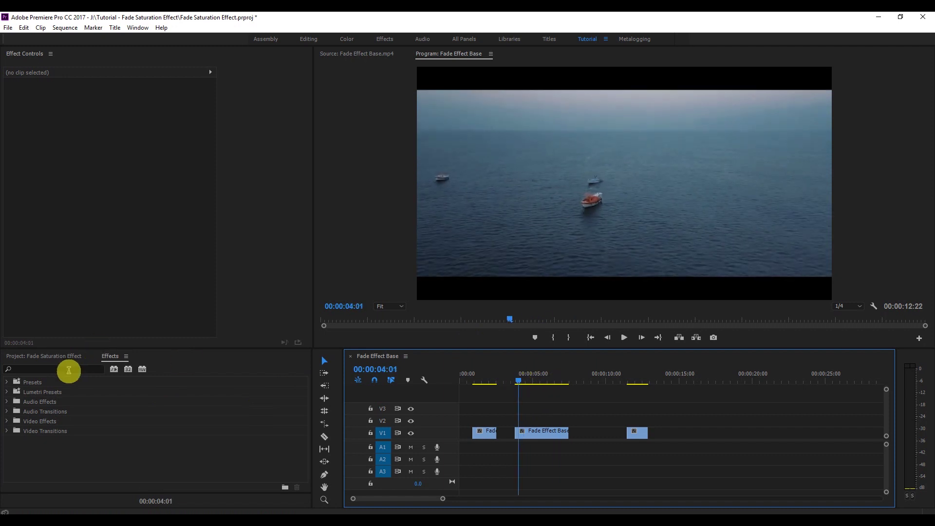
left_click(69, 369)
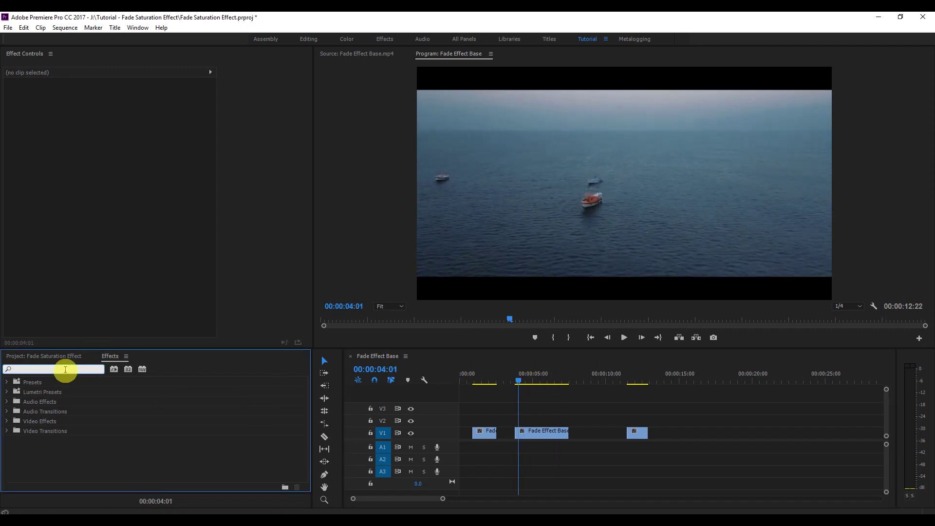
type("lumetri")
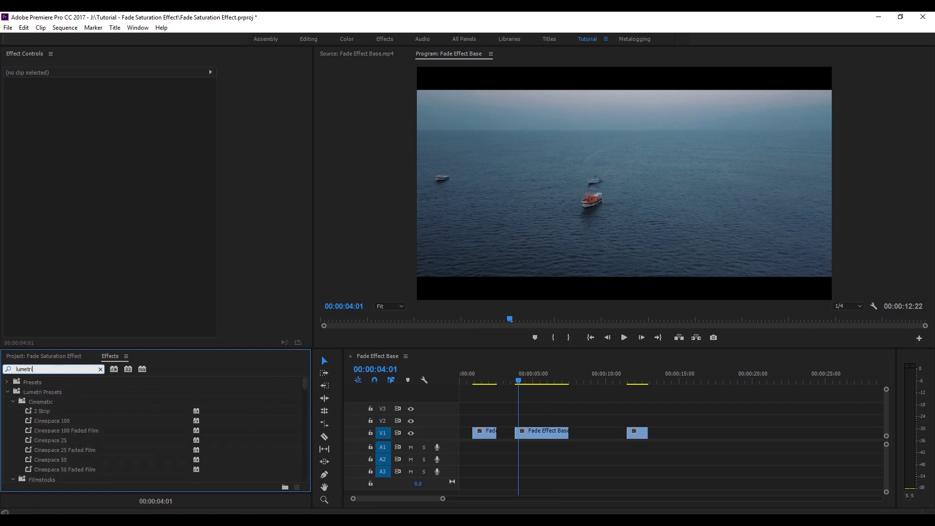
left_click(7, 391)
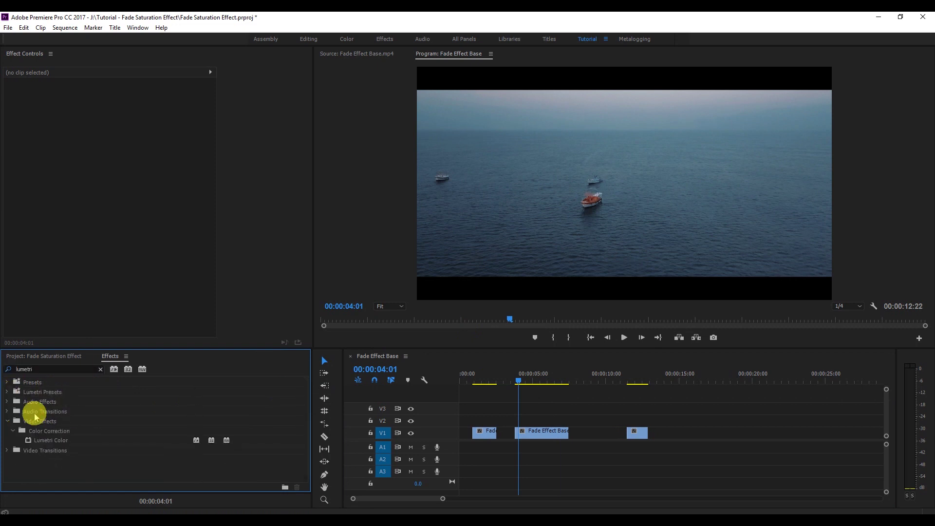
left_click_drag(47, 442, 534, 431)
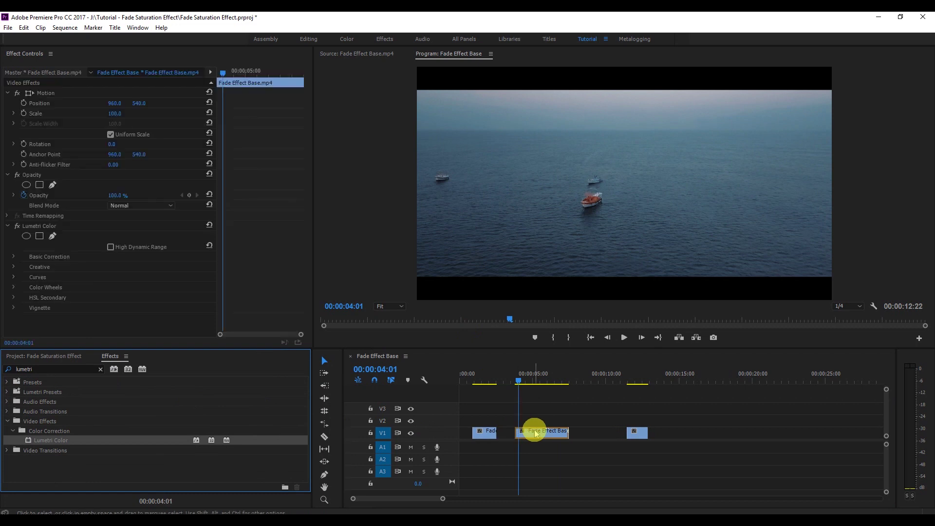
Step: Expand Basic Correction and park the playhead at 00:00:03:19
left_click(14, 259)
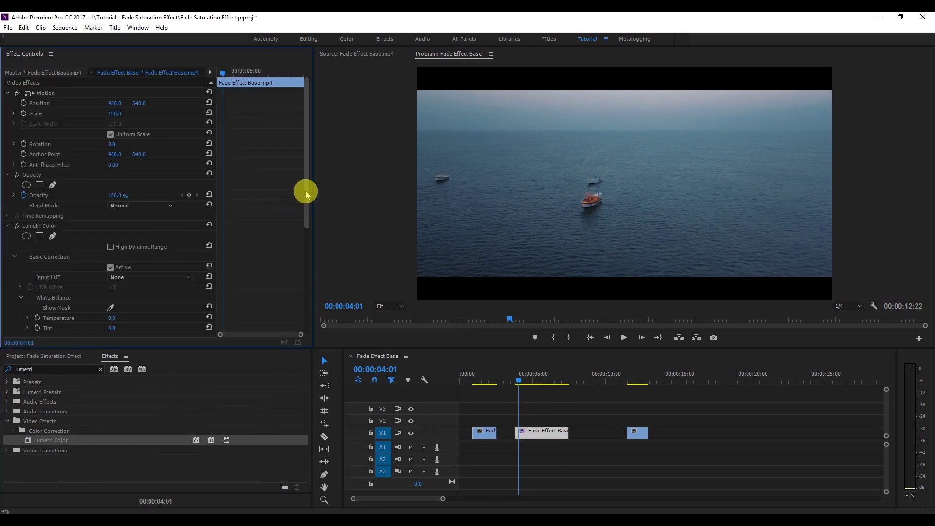
left_click_drag(307, 192, 303, 328)
left_click(536, 435)
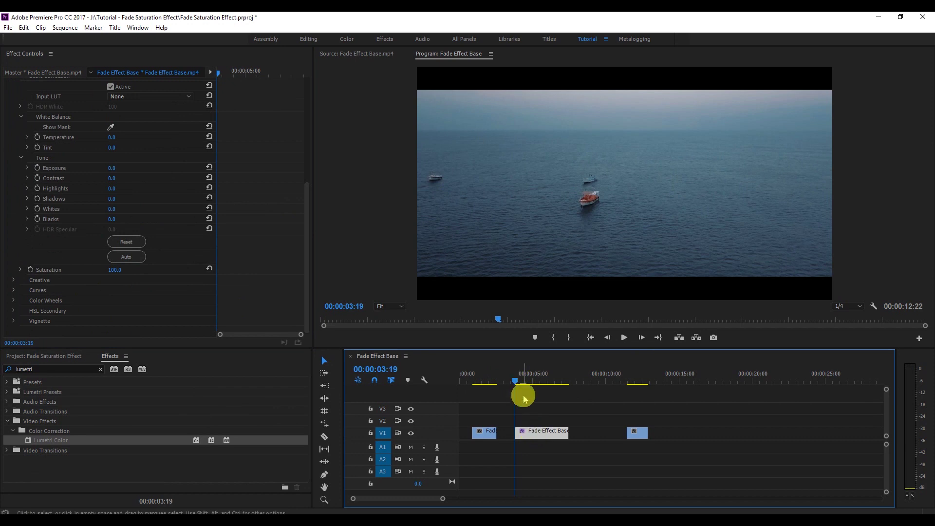
Step: Set a Saturation keyframe of 0 at 00:00:03:19
key("=")
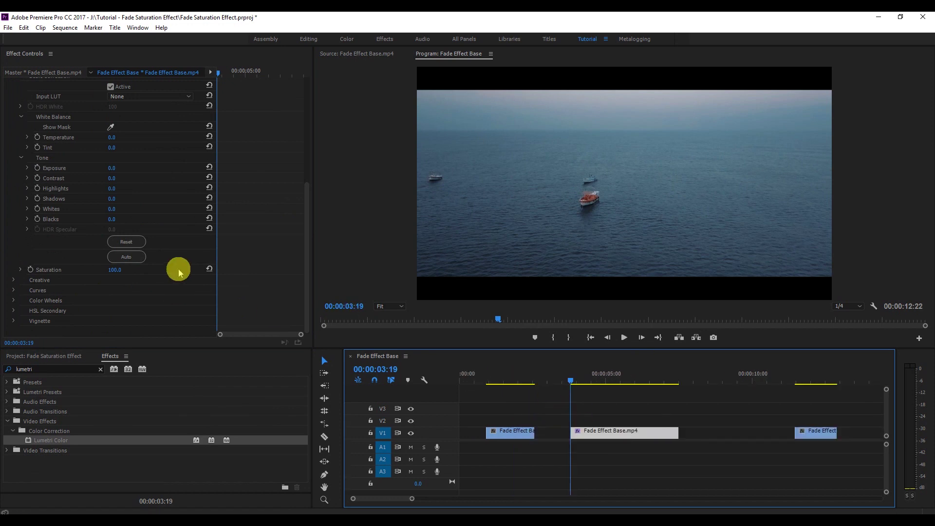
left_click(31, 270)
left_click(117, 269)
type("0")
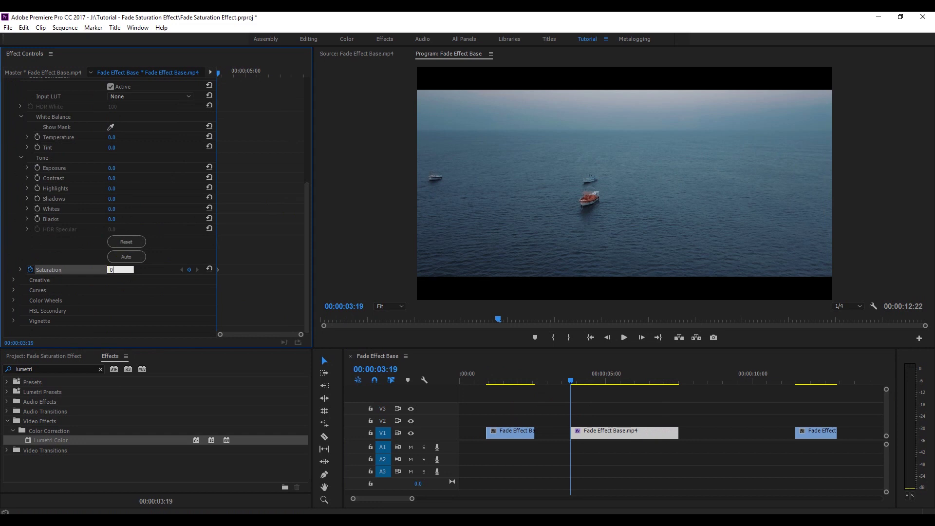
key("Return")
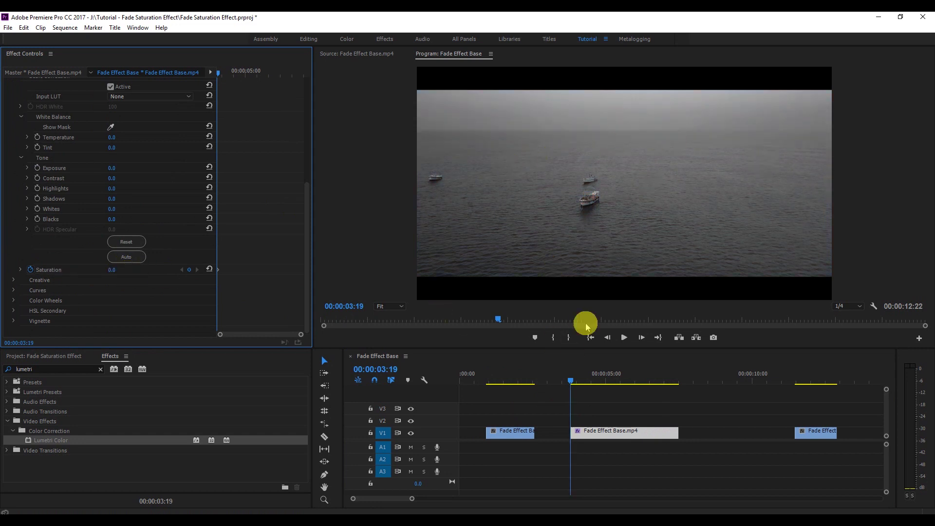
Step: Add a Saturation keyframe of 100 at 00:00:06:16
left_click_drag(570, 380, 654, 379)
left_click(189, 271)
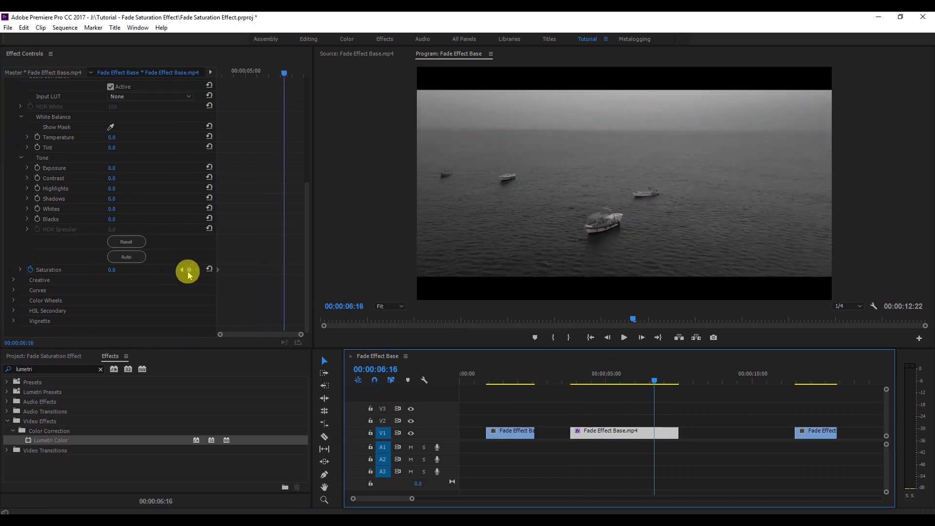
left_click(121, 270)
type("100")
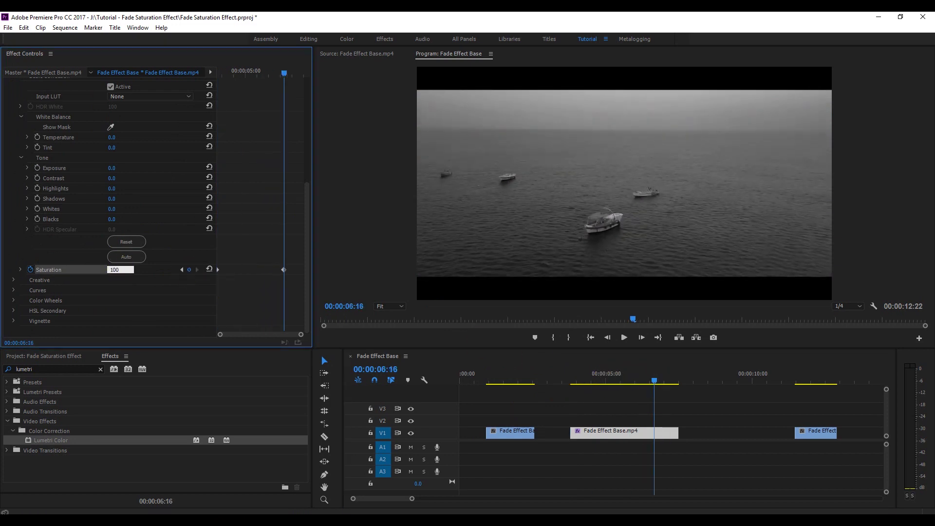
key("Return")
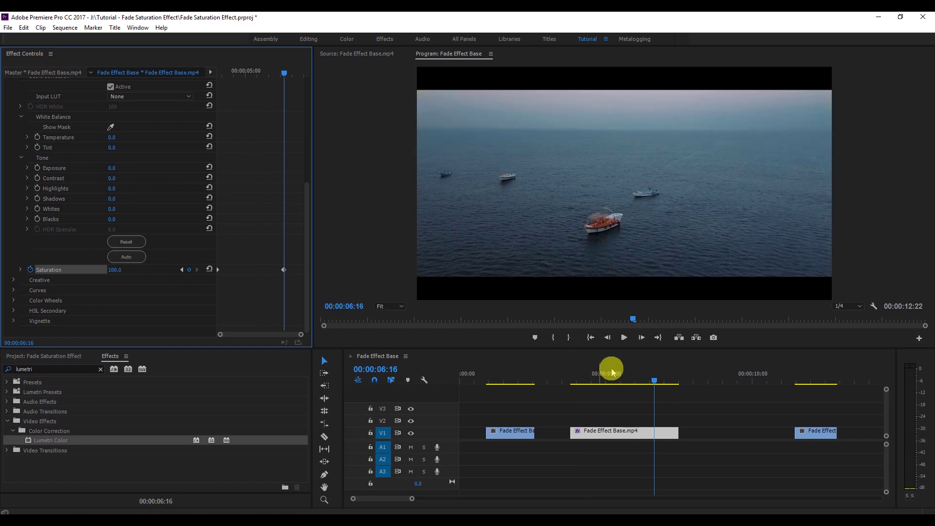
mouse_move(654, 381)
left_mouse_down()
mouse_move(570, 382)
mouse_move(663, 385)
mouse_move(560, 382)
mouse_move(654, 382)
left_mouse_up()
Step: Play the grey-to-colour fade from 00:00:03:20 and return there
left_click_drag(585, 388, 570, 384)
left_click(624, 337)
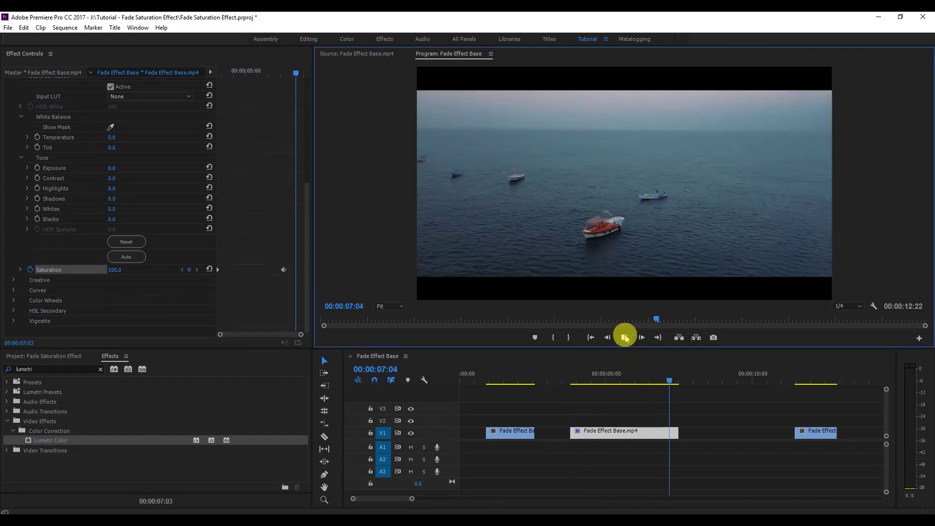
left_click(625, 338)
left_click_drag(675, 379, 573, 382)
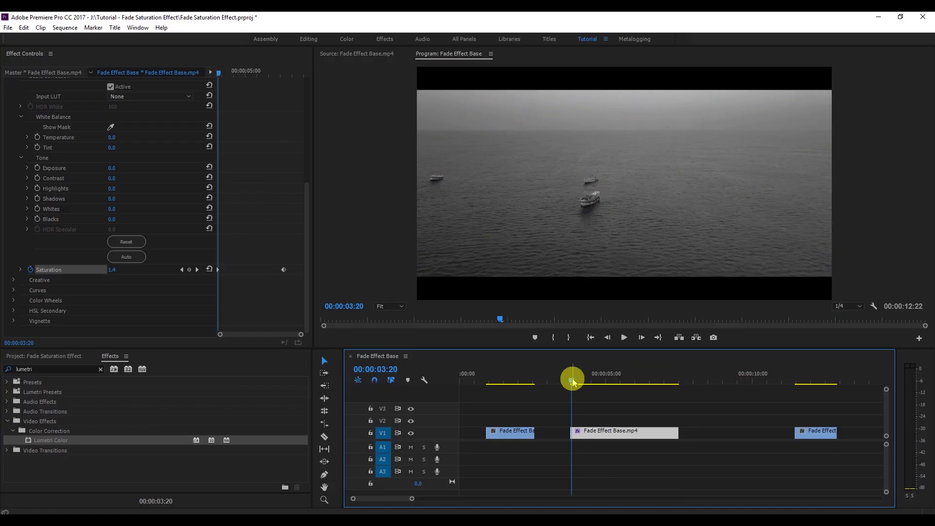
Step: Expand Curves and scroll to the Hue Saturation Curve, playhead at about 00:00:06:22
left_click(308, 251)
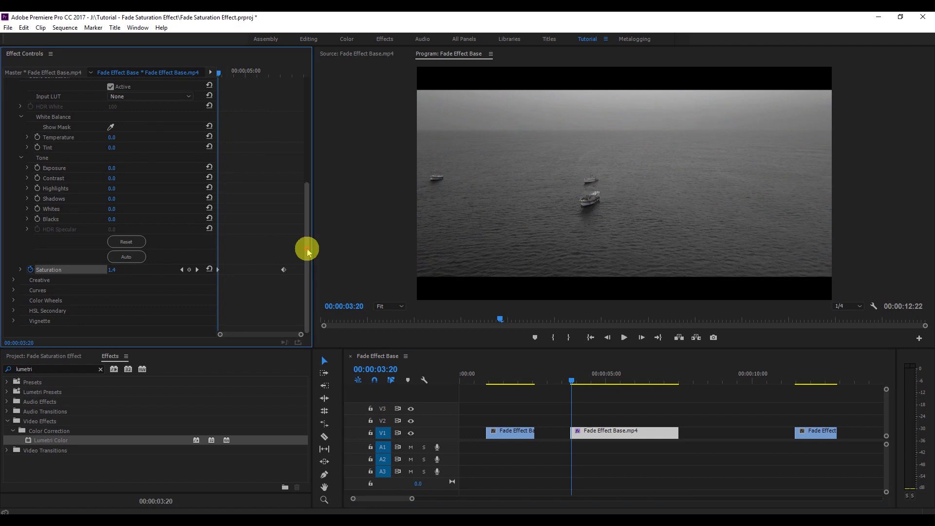
left_click(13, 291)
left_click_drag(572, 378, 660, 379)
left_click_drag(309, 211, 301, 331)
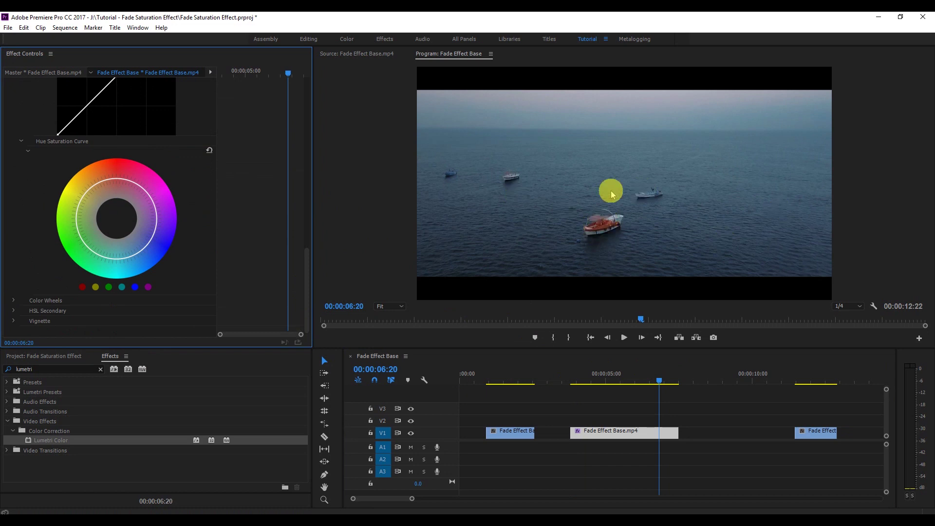
Step: Drag the hue wheel's curve points so only orange hues keep saturation, then check another frame
left_click(82, 288)
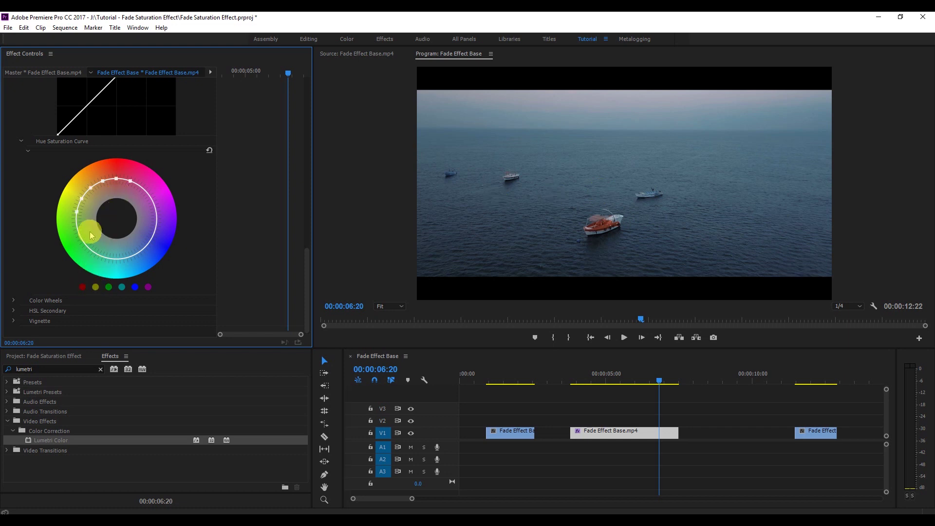
left_click_drag(79, 215, 119, 195)
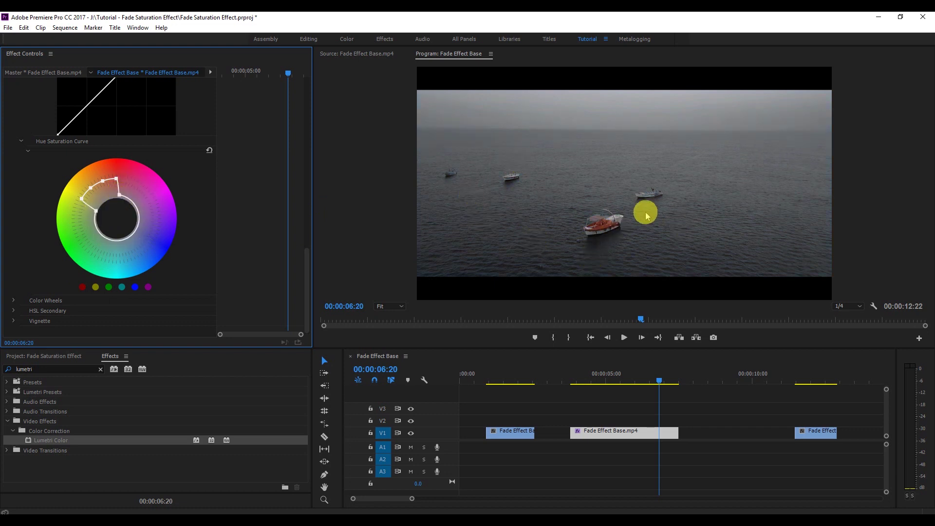
left_click(118, 179)
left_click_drag(118, 180, 90, 186)
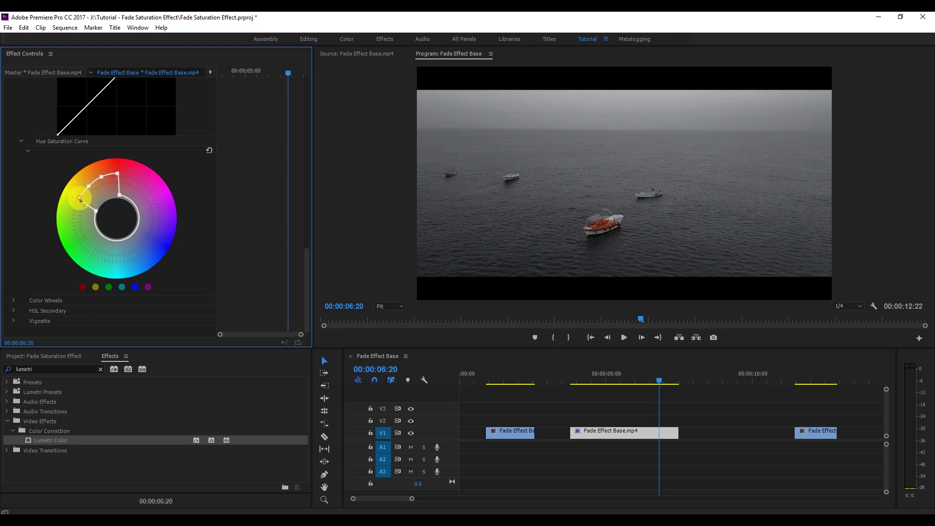
left_click_drag(571, 383, 663, 383)
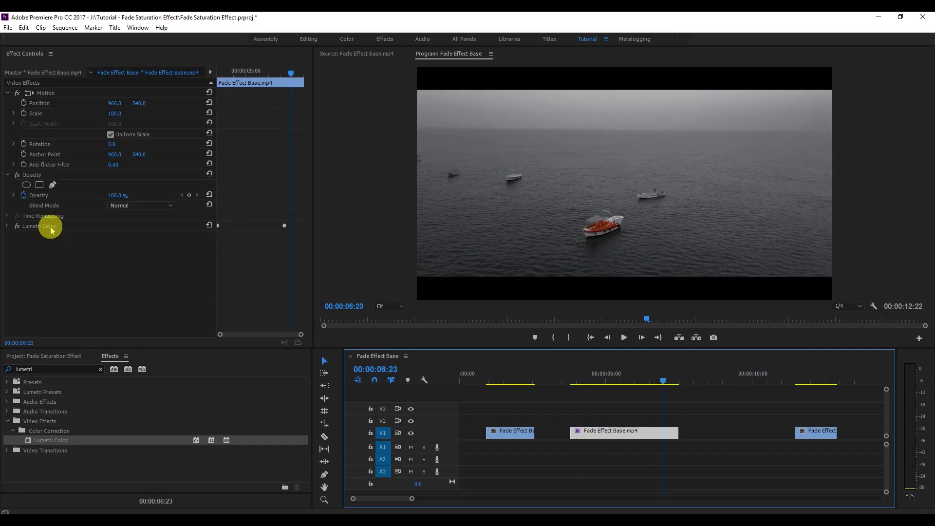
Step: Save the Lumetri Color effect as a preset named 'Saturation - Color'
right_click(51, 227)
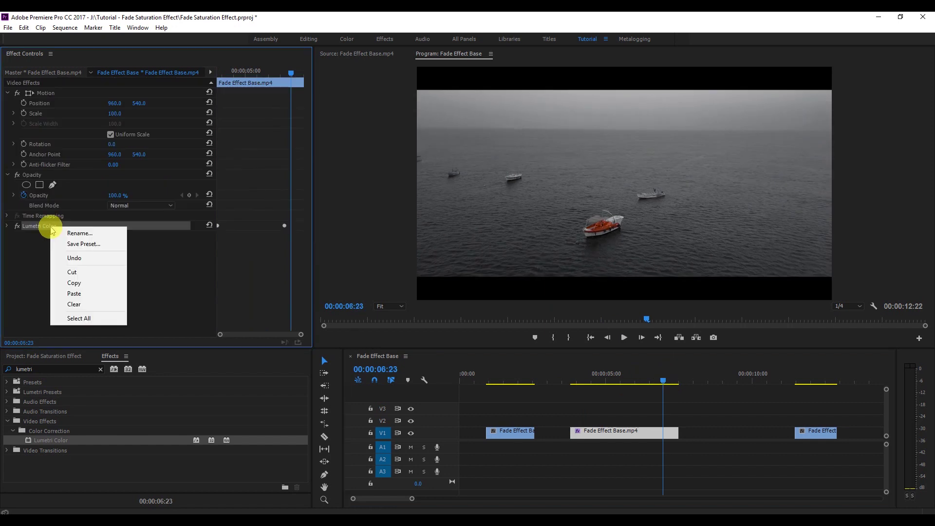
left_click(78, 244)
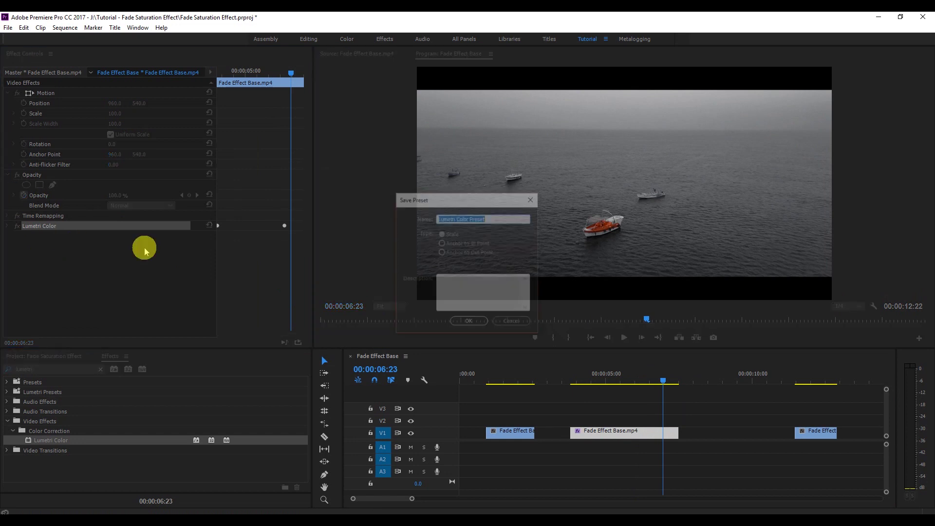
type("Saturation - C")
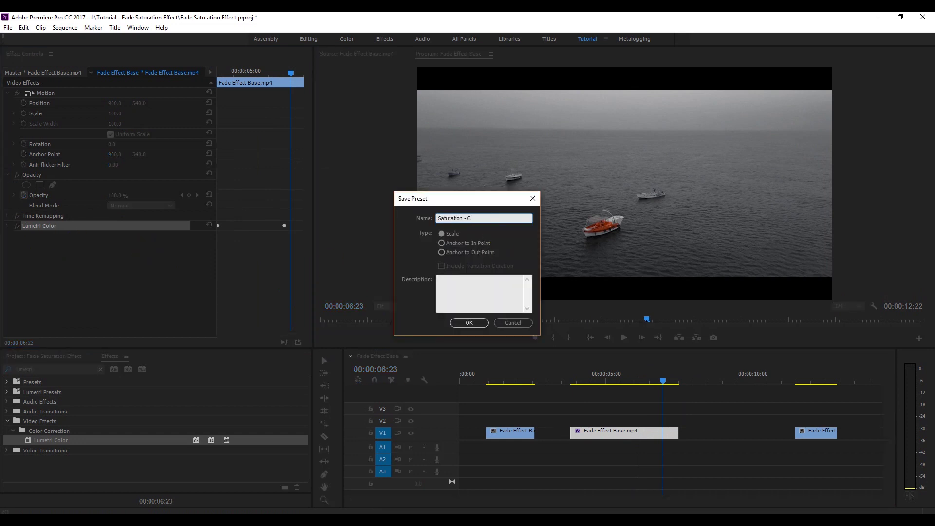
type("olor")
key("Return")
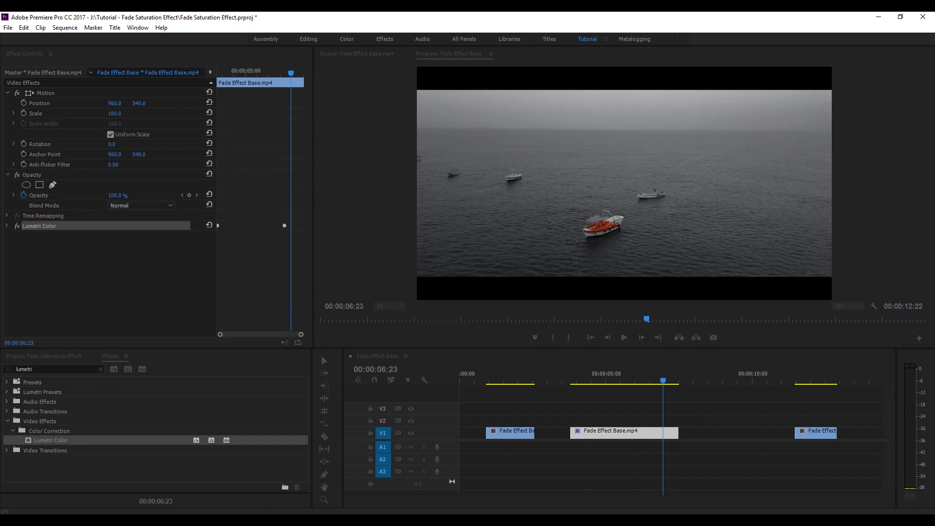
left_click_drag(647, 377, 513, 389)
Step: Search 'sat' and apply the Saturation - Color preset to the first river clip
left_click(512, 432)
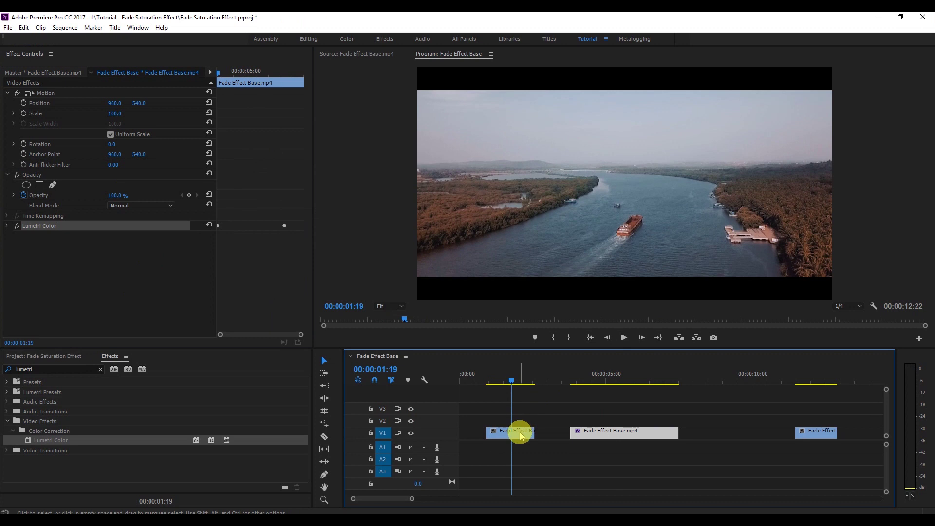
left_click(43, 374)
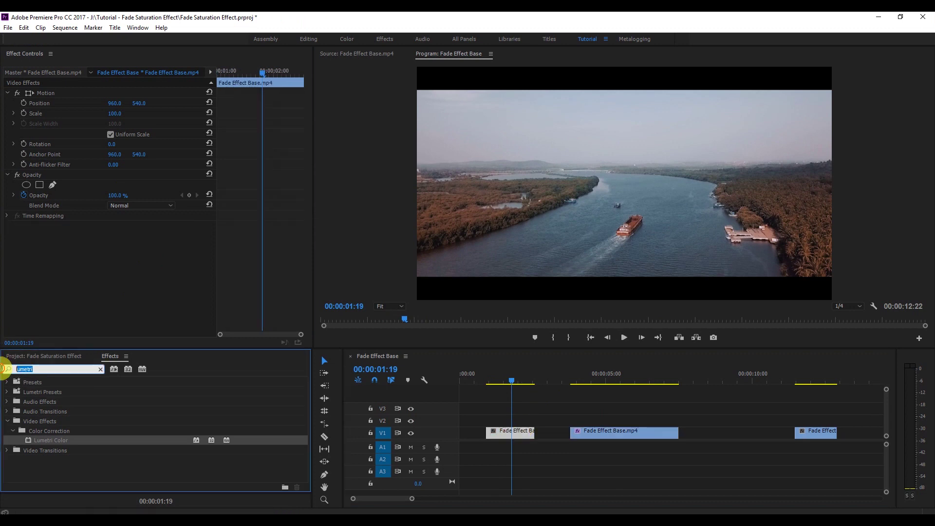
type("satura")
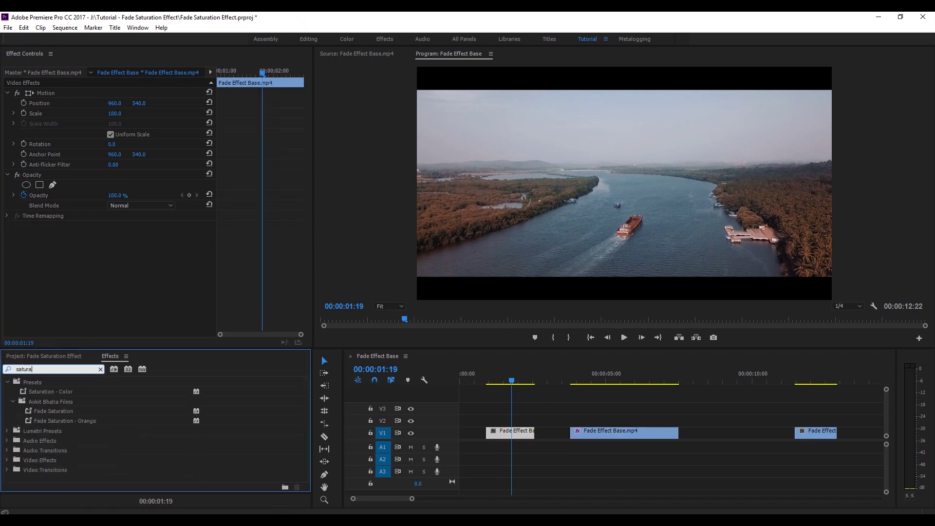
left_click_drag(46, 391, 512, 433)
mouse_move(511, 380)
left_mouse_down()
mouse_move(487, 378)
mouse_move(535, 385)
mouse_move(527, 381)
left_mouse_up()
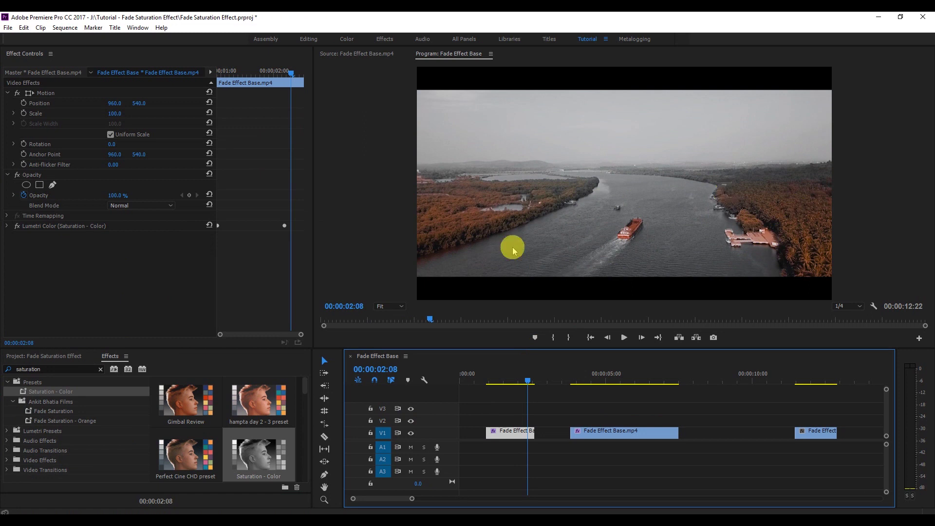
Step: Expand Lumetri Color and uncheck Curves Active on the first clip
left_click(9, 229)
left_click_drag(305, 152, 235, 200)
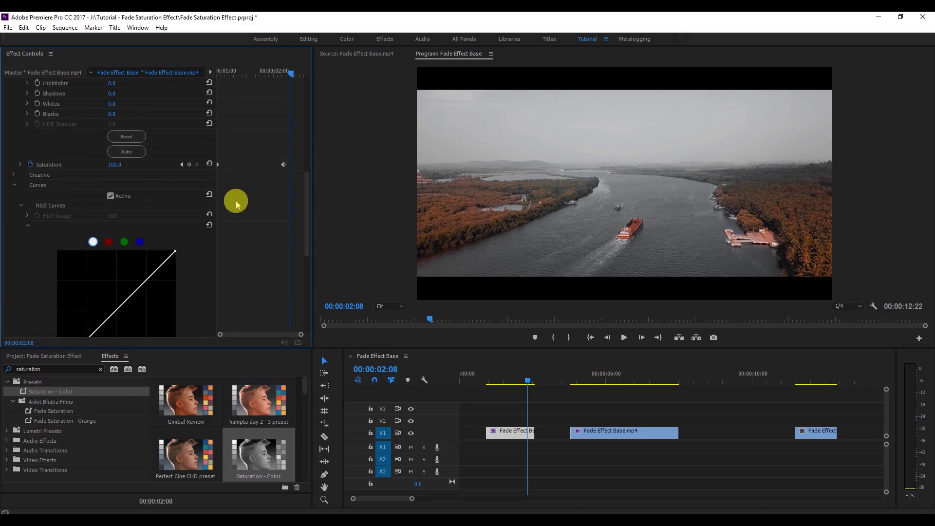
left_click(110, 196)
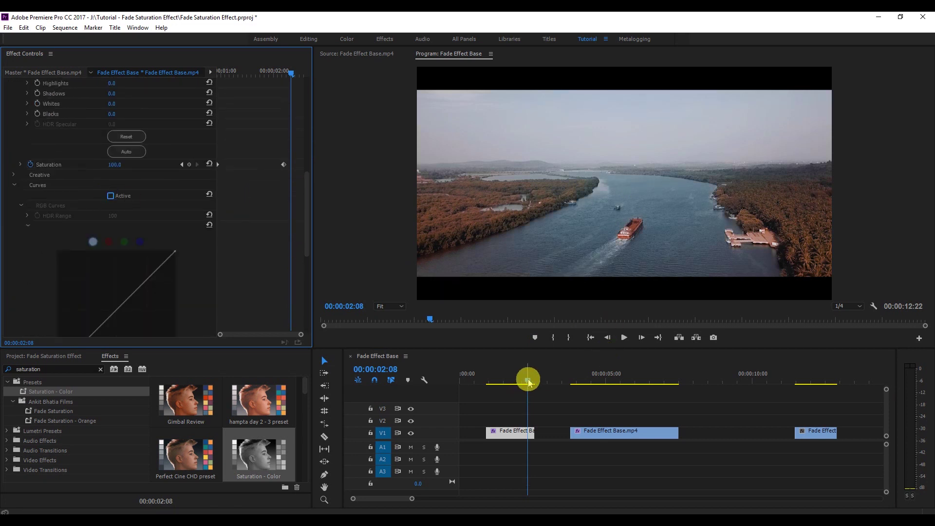
Step: Play the first clip's saturation fade with curves switched off
left_click_drag(530, 379, 490, 384)
left_click(624, 338)
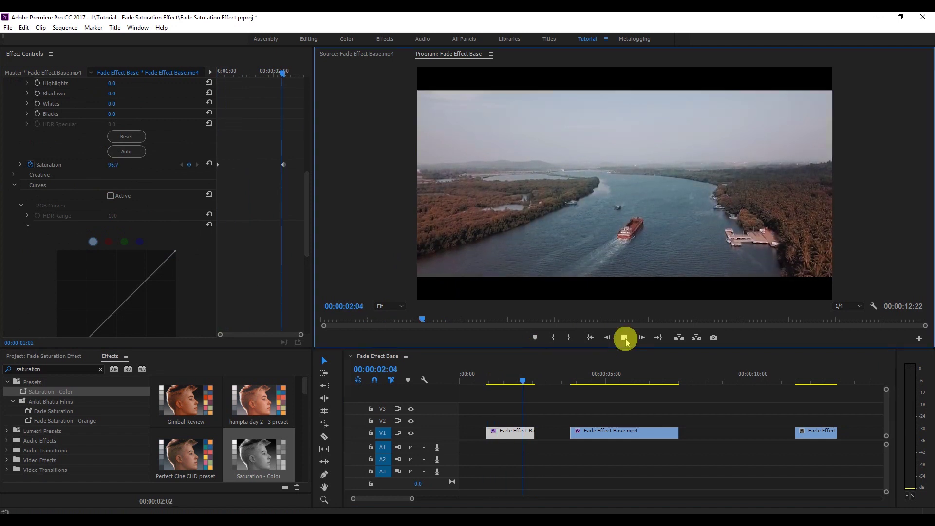
left_click(624, 337)
Step: Re-check Curves Active and play the fade again, ending with only orange coloured
left_click_drag(541, 385, 486, 382)
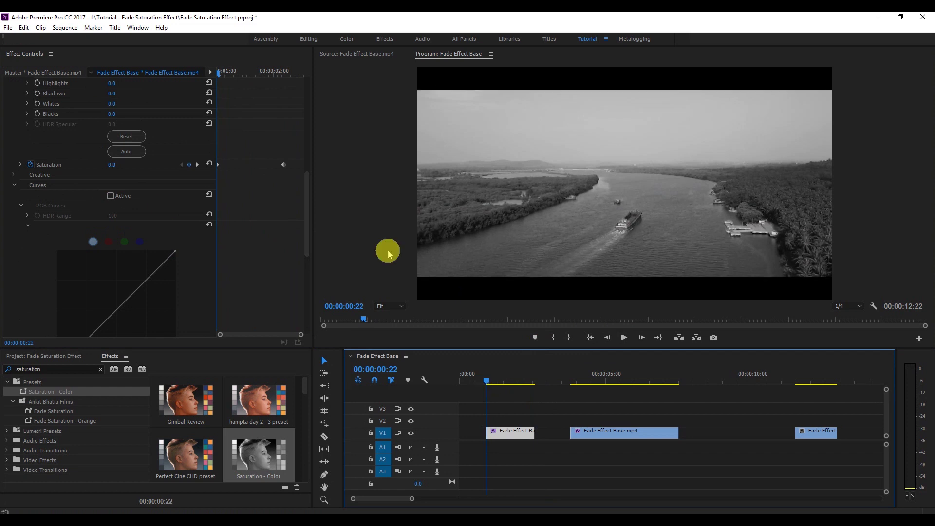
left_click(110, 196)
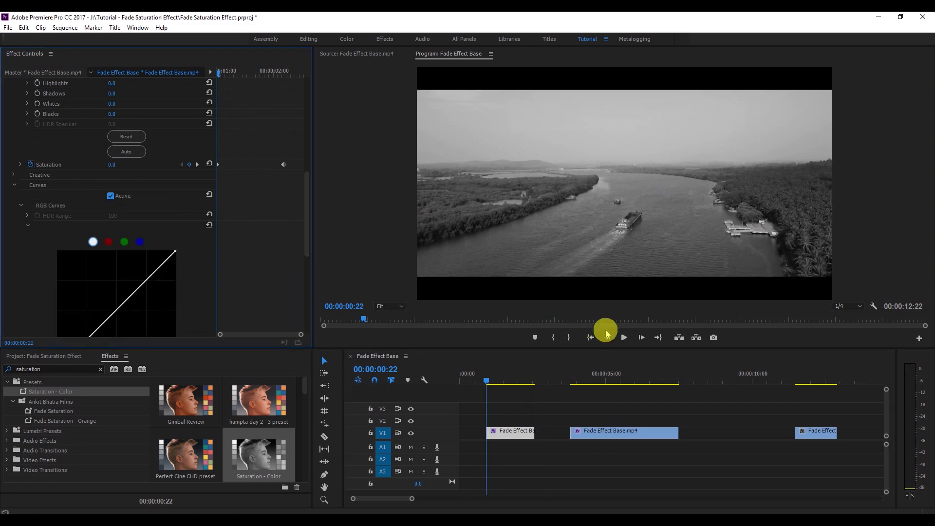
left_click(624, 338)
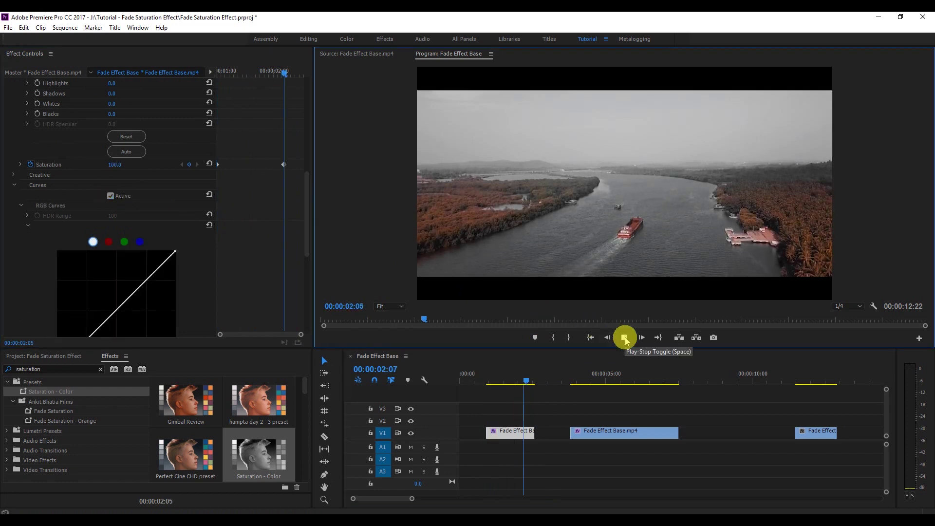
left_click(625, 338)
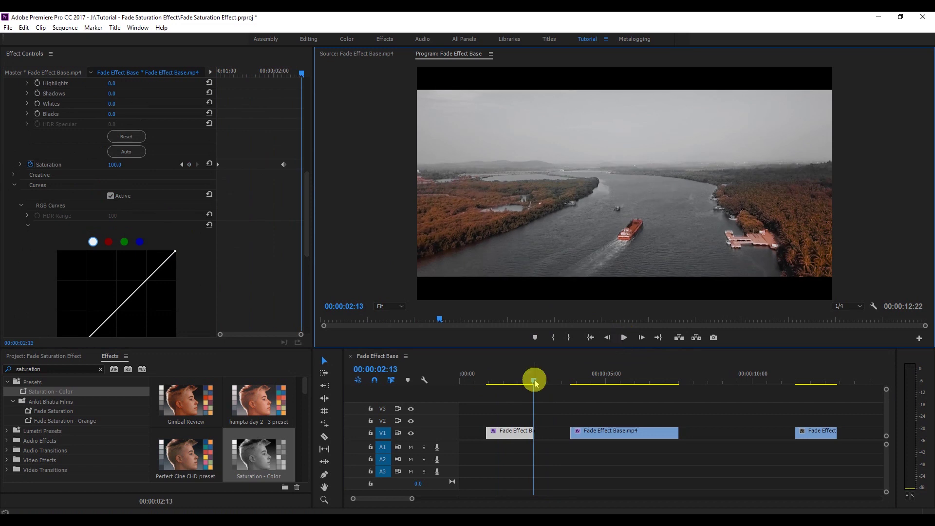